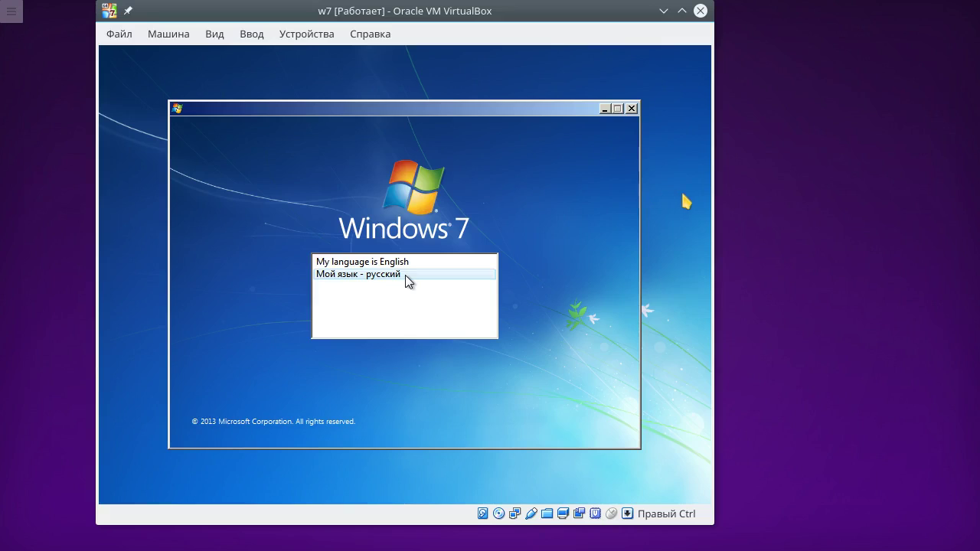
# - Narrow the w7 virtual machine window from its side and scroll the cropped guest display horizontally
pyautogui.moveTo(712, 197); pyautogui.dragTo(617, 346)
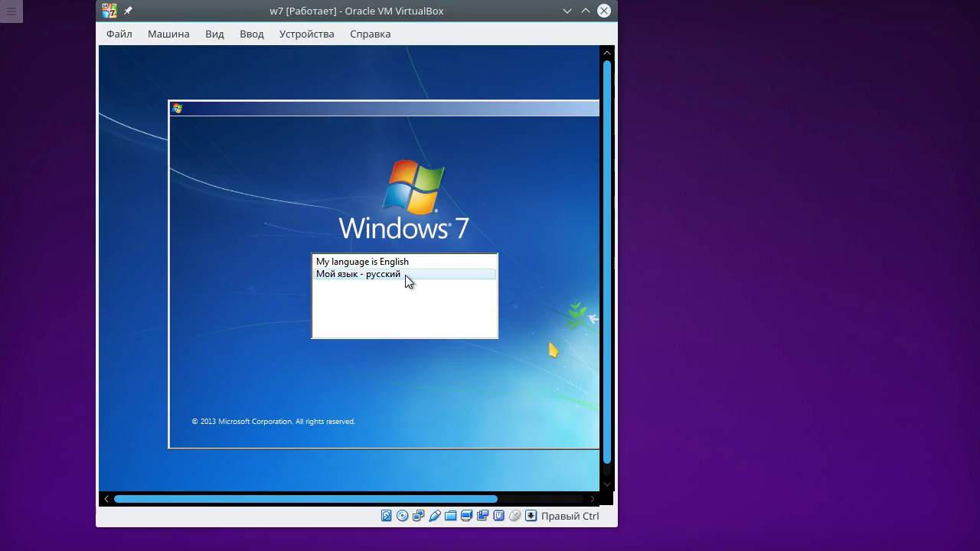
pyautogui.moveTo(441, 498); pyautogui.dragTo(380, 486)
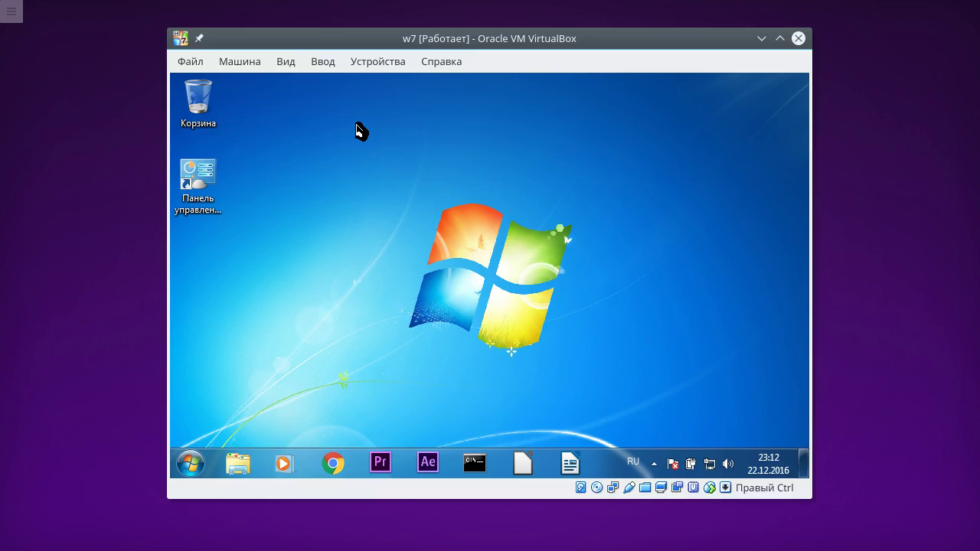
# - Attach the Guest Additions disc image to the running w7 virtual machine
pyautogui.click(378, 61)
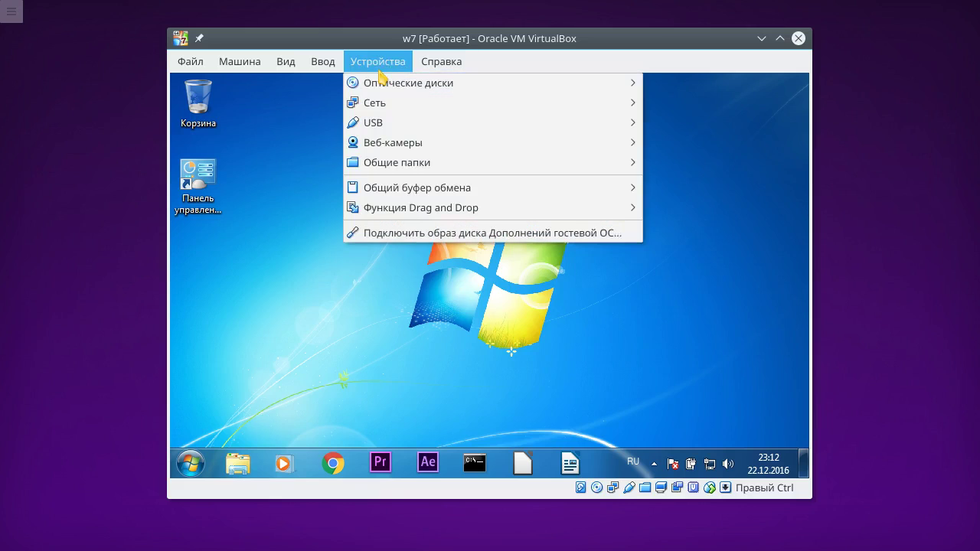
pyautogui.click(398, 237)
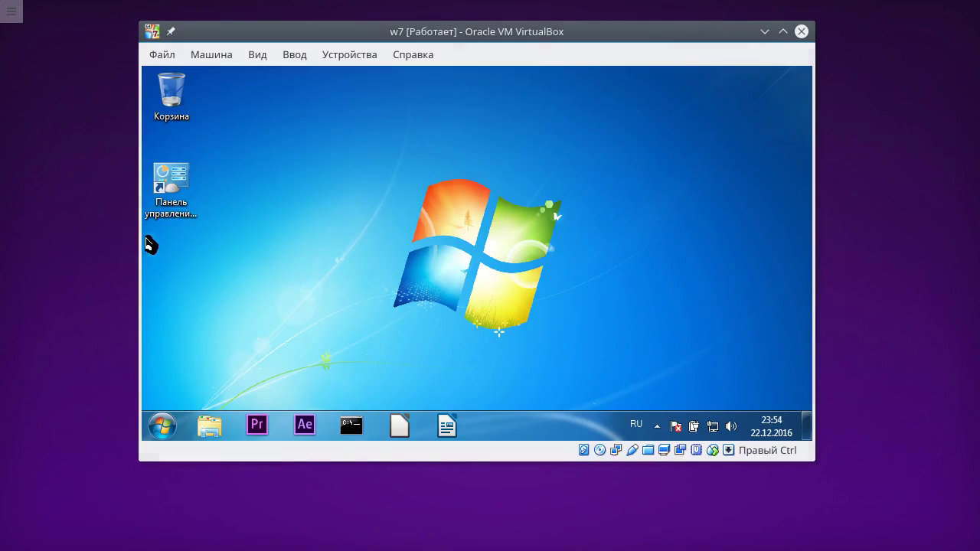
# - Enlarge the w7 virtual machine window on all four sides so the guest desktop resizes with it
pyautogui.moveTo(150, 244); pyautogui.dragTo(97, 245)
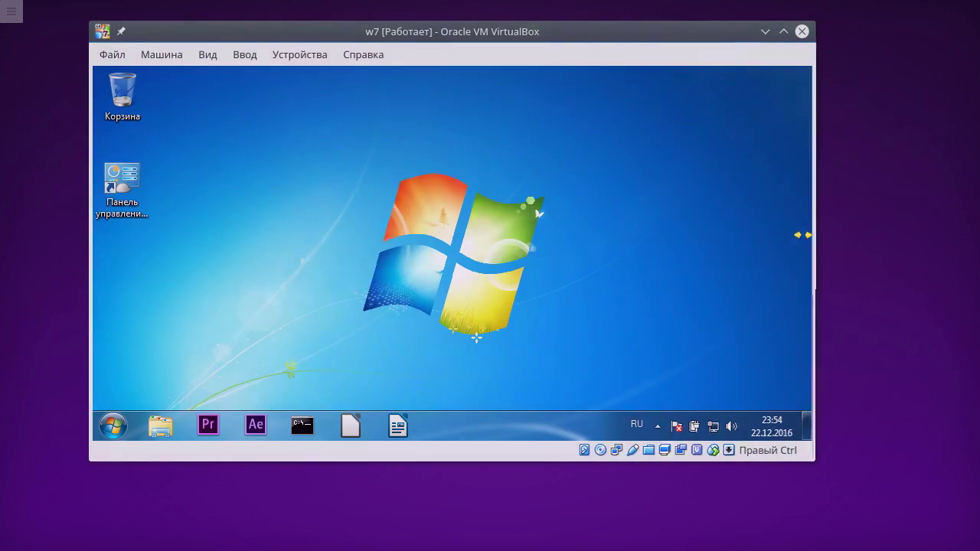
pyautogui.moveTo(804, 234); pyautogui.dragTo(865, 245)
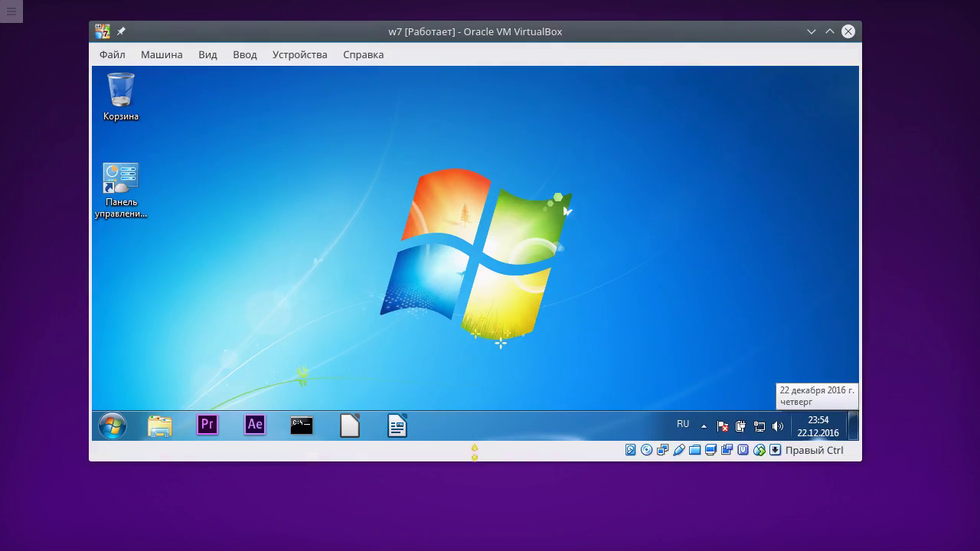
pyautogui.moveTo(474, 460); pyautogui.dragTo(477, 508)
pyautogui.moveTo(476, 22); pyautogui.dragTo(476, 1)
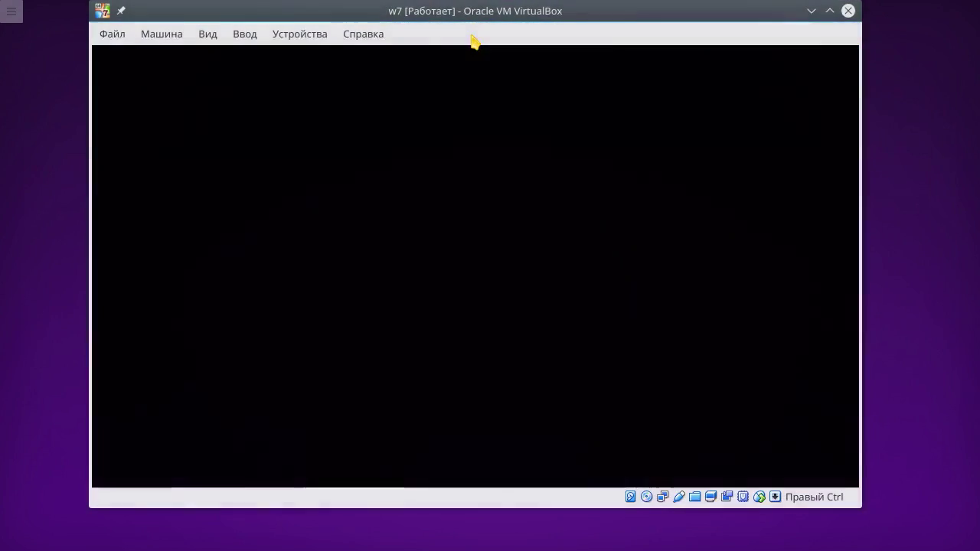
# - Toggle the w7 machine between full-screen and windowed modes, maximizing its window before returning to full screen
pyautogui.click(200, 36)
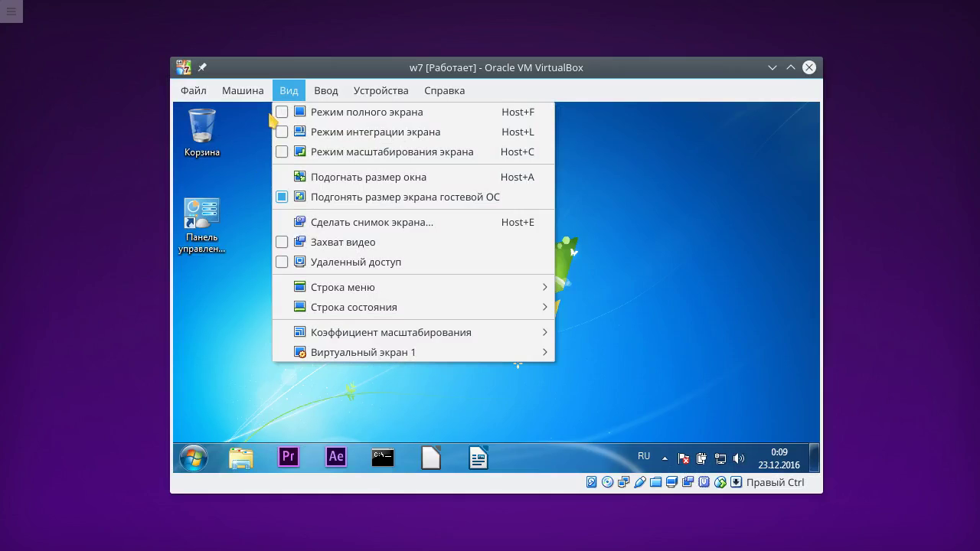
pyautogui.click(280, 113)
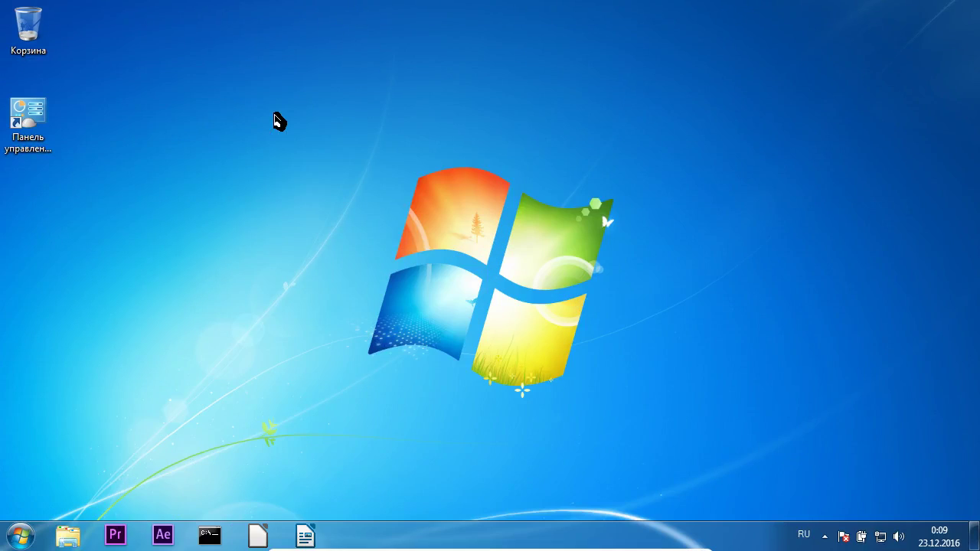
pyautogui.hotkey('ctrl', 'f')
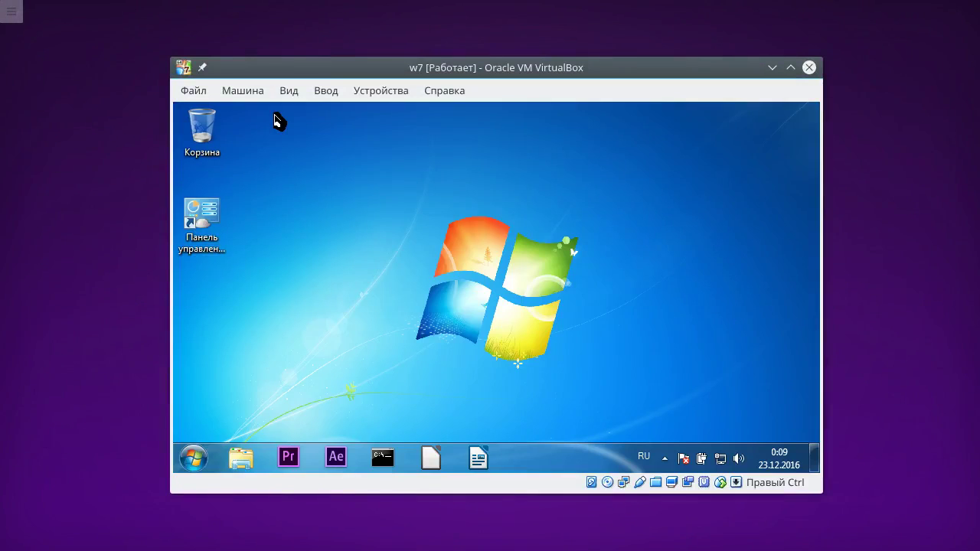
pyautogui.doubleClick(369, 70)
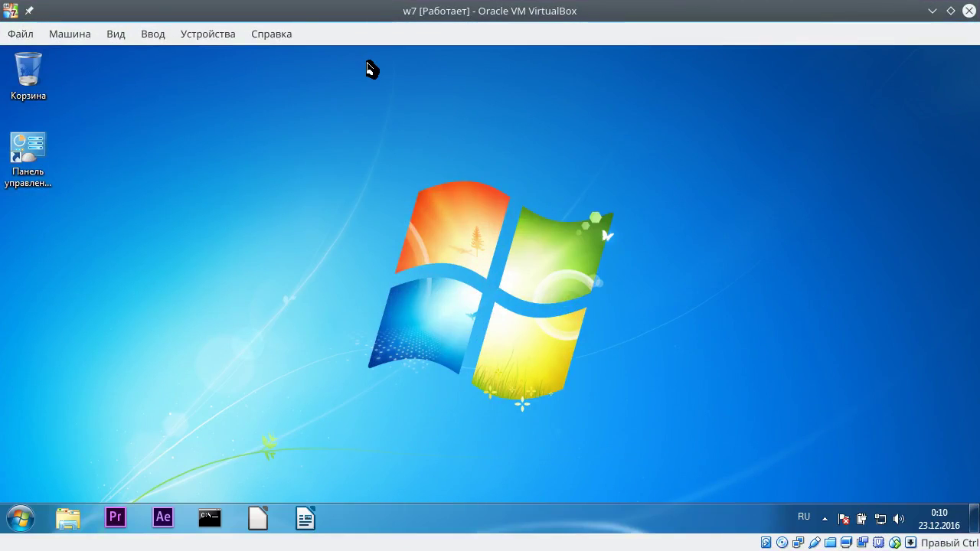
pyautogui.hotkey('ctrl', 'f')
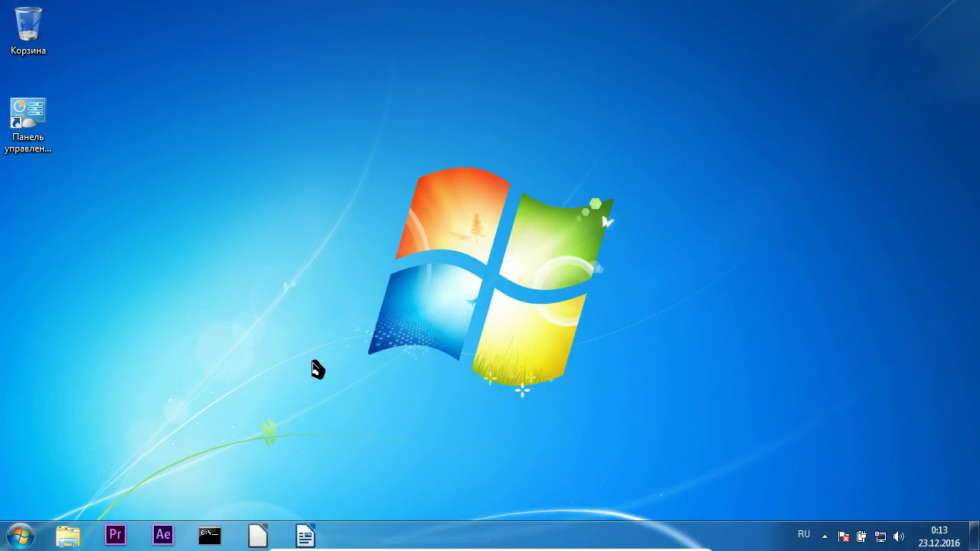
# - Open Command Prompt in the full-screen guest and switch between the host's first and second virtual desktops
pyautogui.click(208, 536)
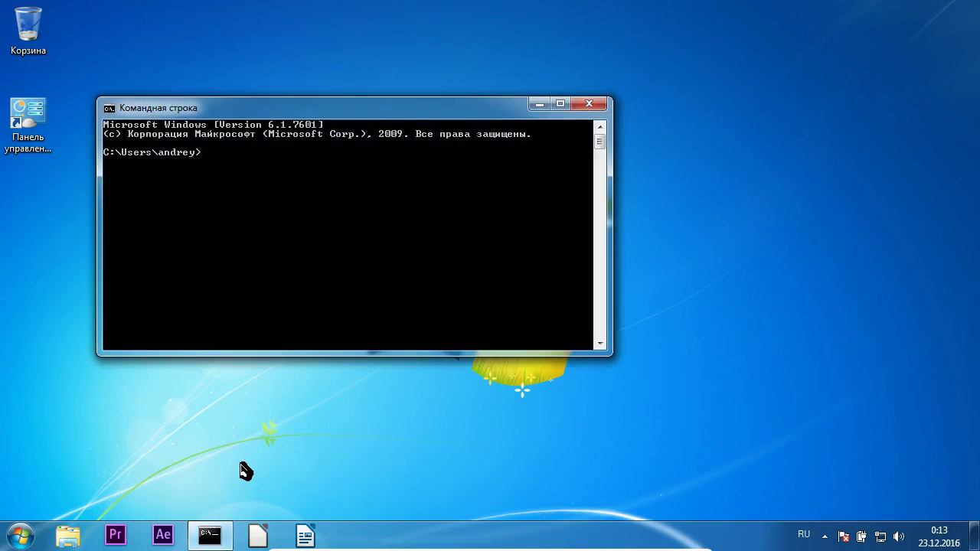
pyautogui.hotkey('ctrl', 'F1')
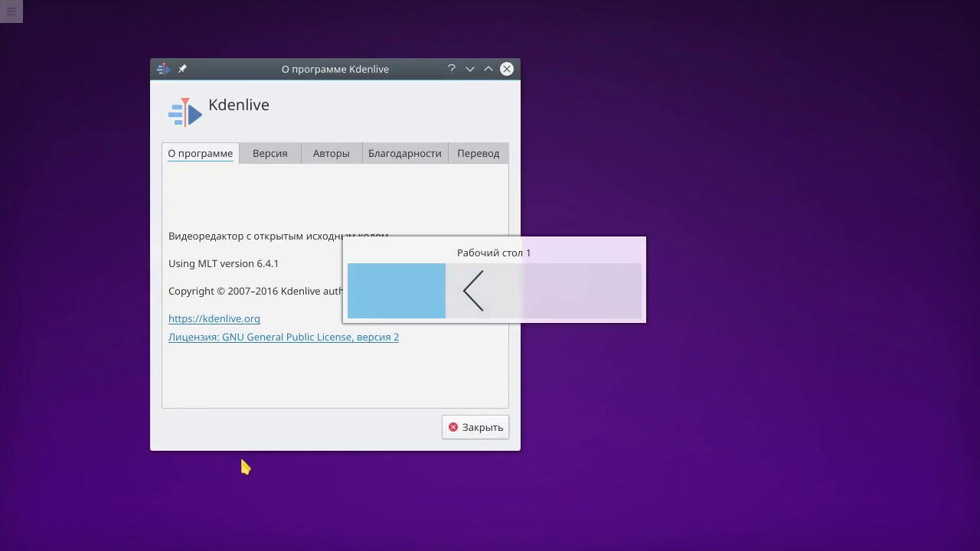
pyautogui.hotkey('ctrl', 'F2')
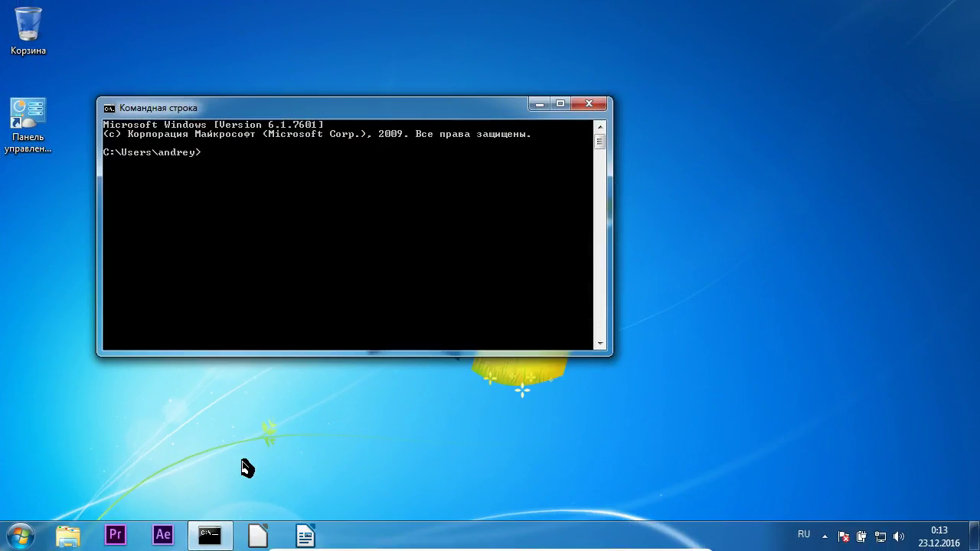
pyautogui.hotkey('ctrl', 'F1')
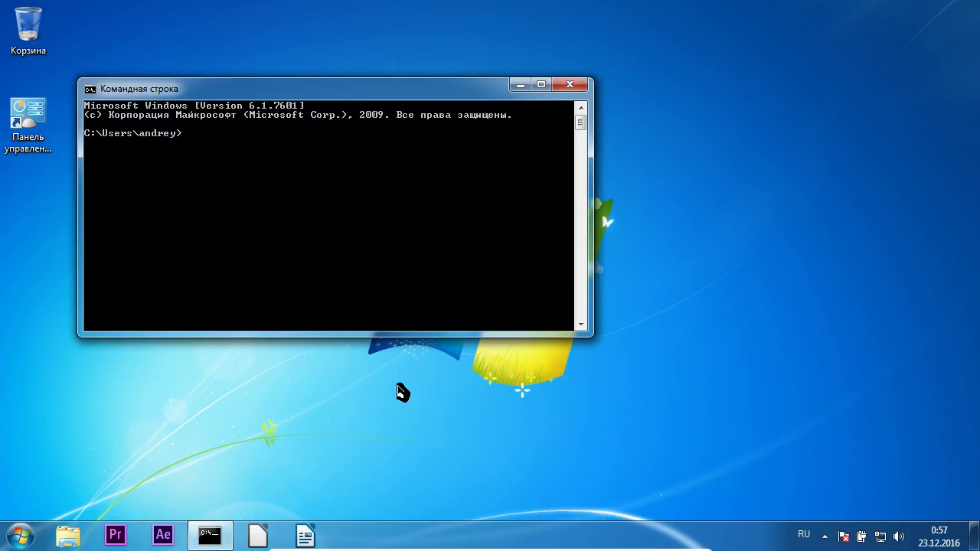
# - Switch the w7 machine from full screen to scaled mode and resize its window to stretch the guest display
pyautogui.hotkey('ctrl', 'Home')
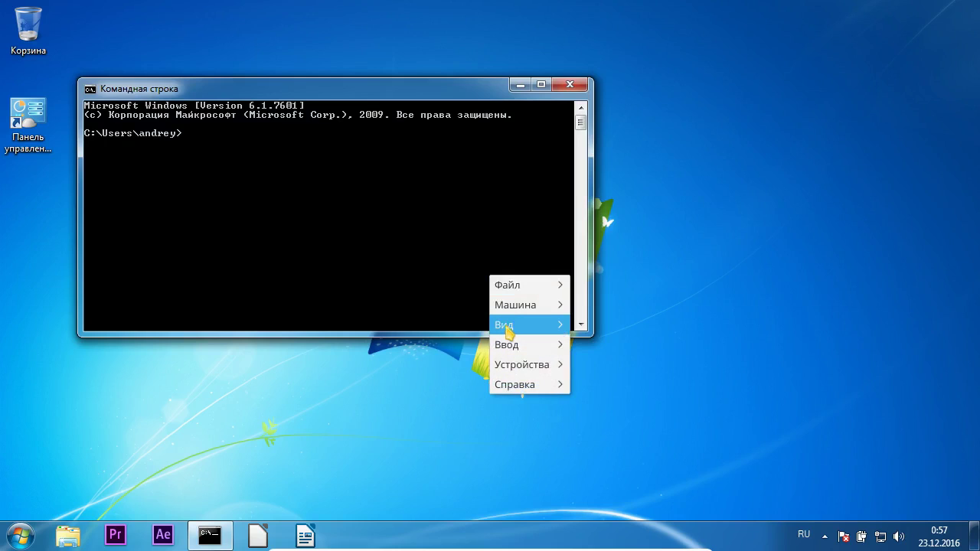
pyautogui.moveTo(509, 335)
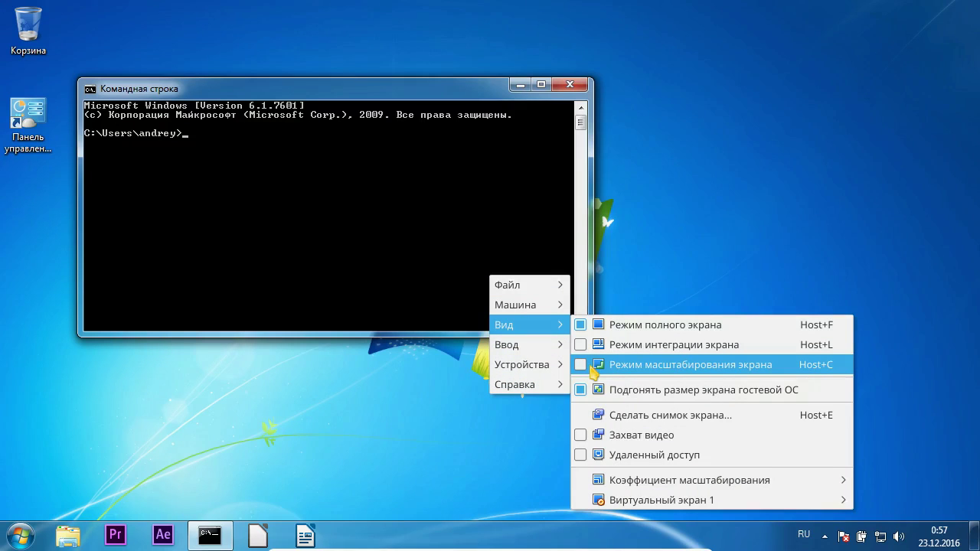
pyautogui.click(594, 367)
pyautogui.moveTo(488, 273); pyautogui.dragTo(639, 284)
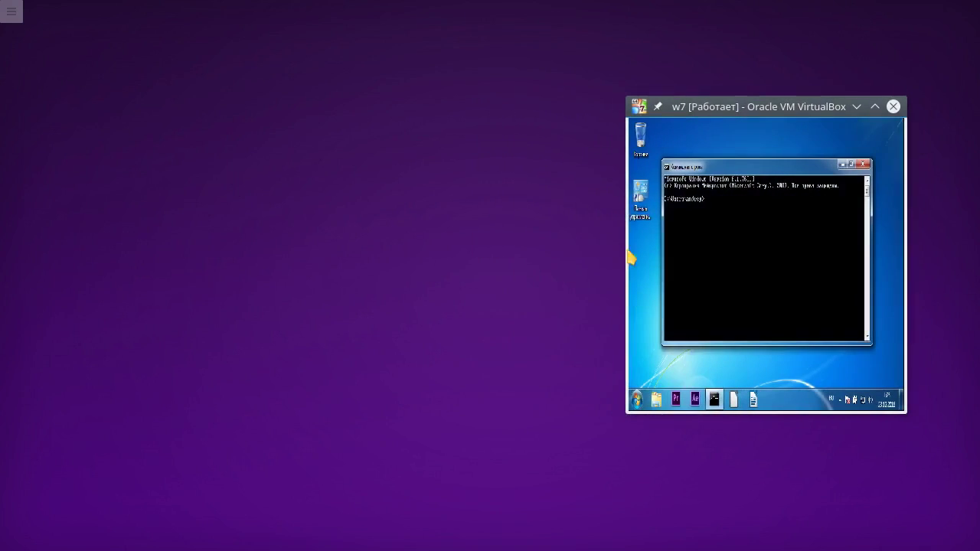
pyautogui.moveTo(728, 127); pyautogui.dragTo(786, 63)
pyautogui.moveTo(819, 110); pyautogui.dragTo(801, 112)
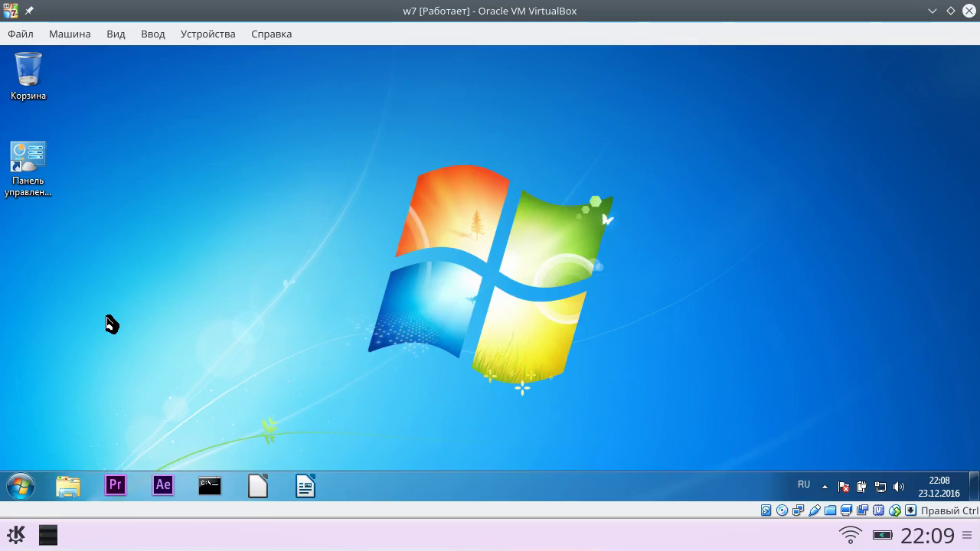
# - Open the Libraries window in the Windows 7 guest, enable seamless mode and move that window slightly down on the host desktop
pyautogui.click(63, 481)
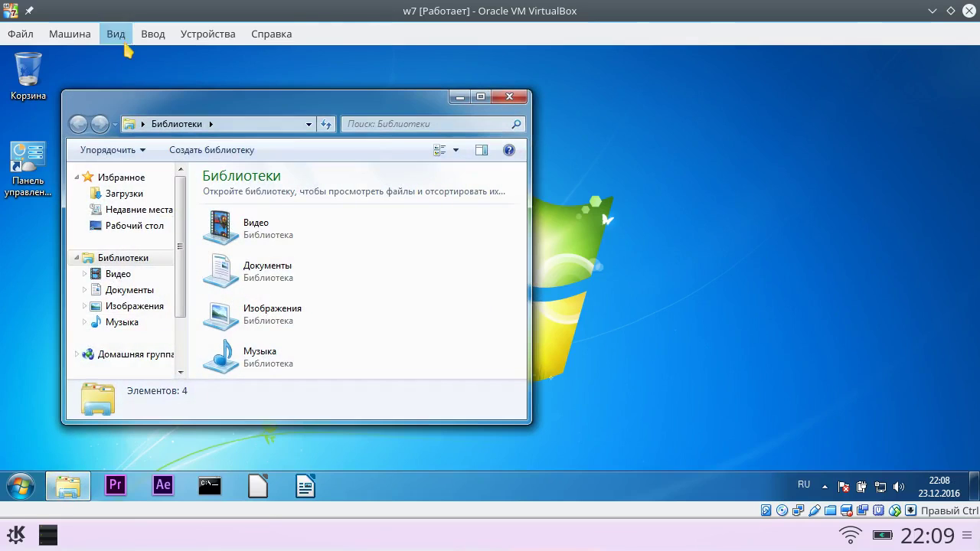
pyautogui.click(117, 33)
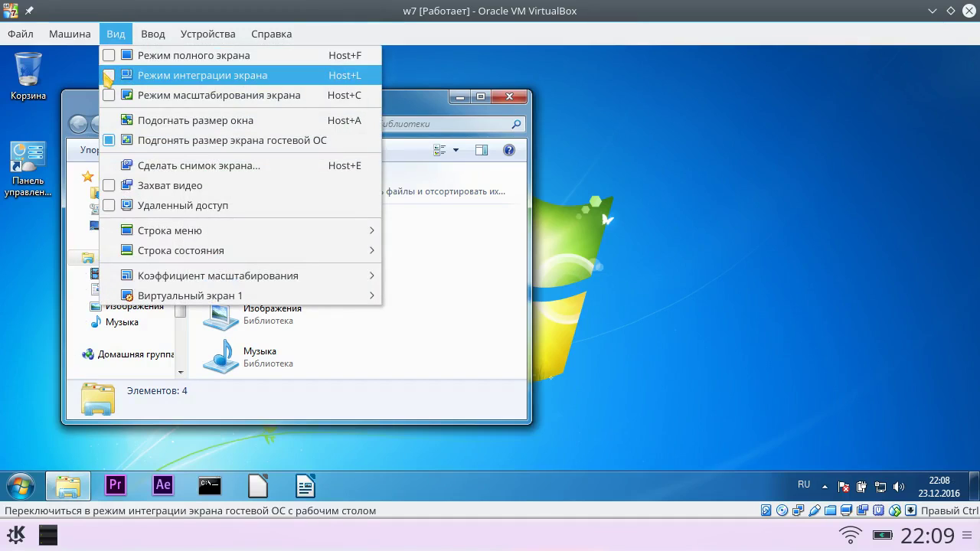
pyautogui.click(108, 75)
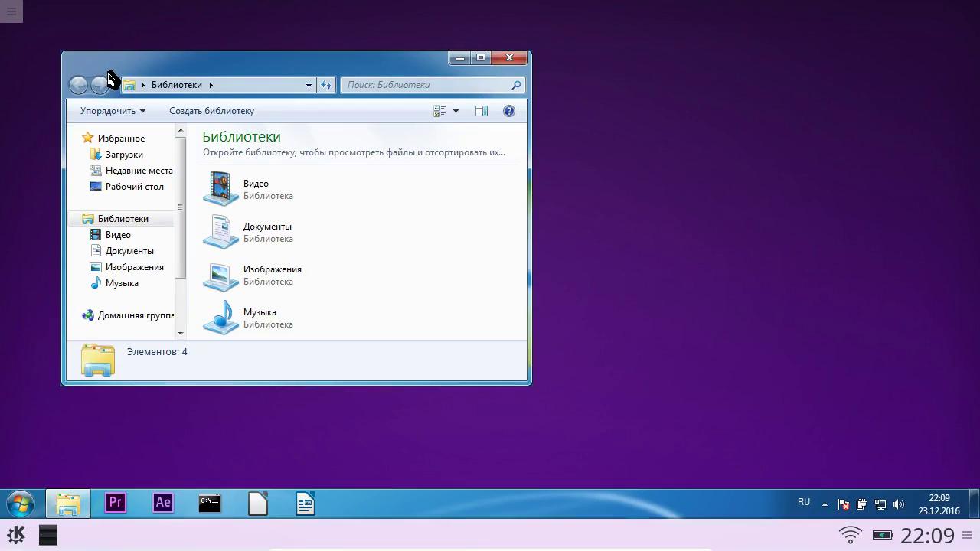
pyautogui.moveTo(109, 77); pyautogui.dragTo(103, 117)
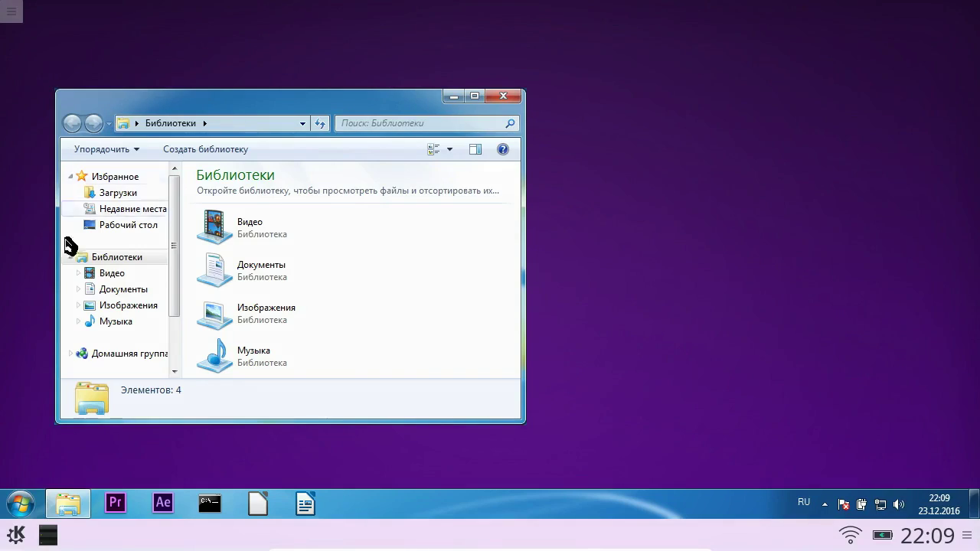
# - Open and close the guest's Start menu and the host's application launcher in seamless mode
pyautogui.click(16, 506)
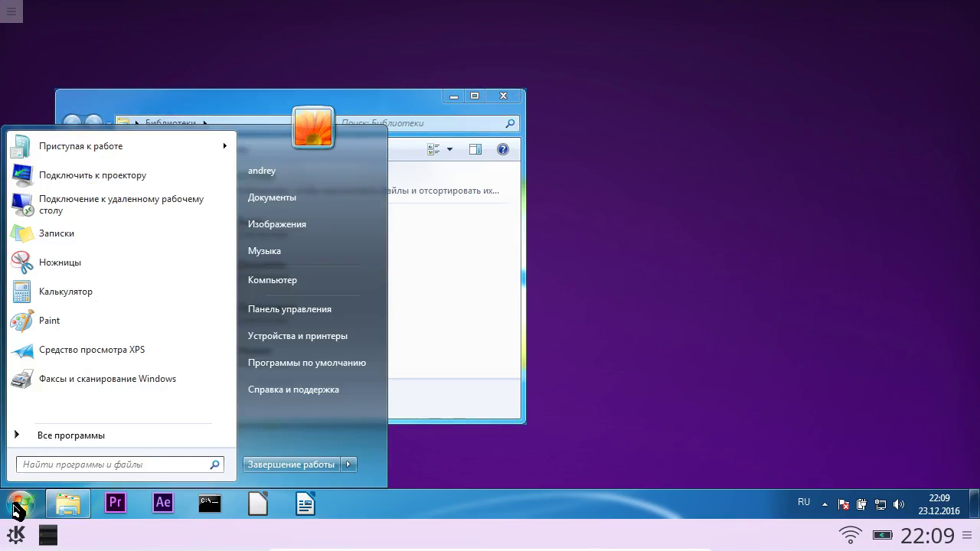
pyautogui.click(17, 505)
pyautogui.click(15, 534)
pyautogui.click(16, 534)
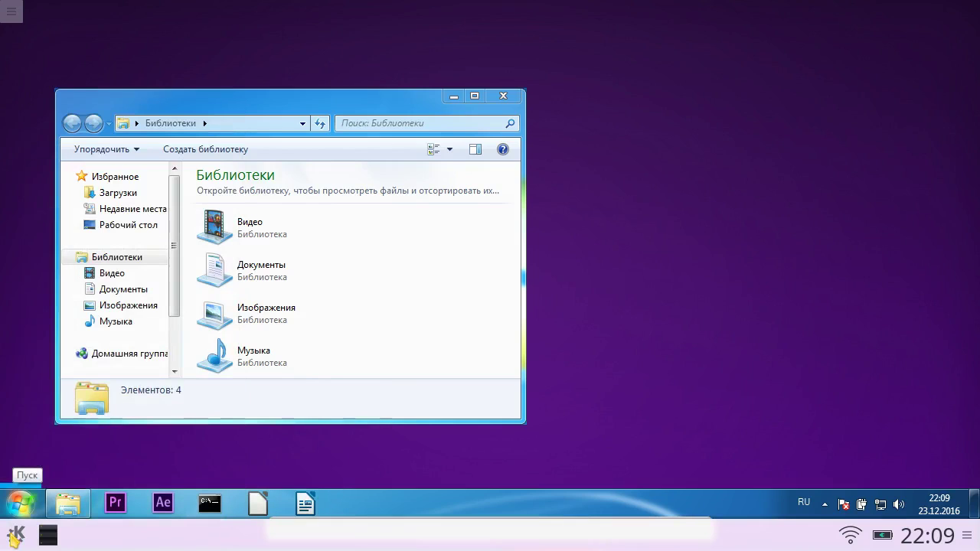
# - Overlap the host's Kdenlive About dialog with the guest's Command Prompt window and bring the Libraries window to the front
pyautogui.moveTo(829, 330); pyautogui.dragTo(692, 80)
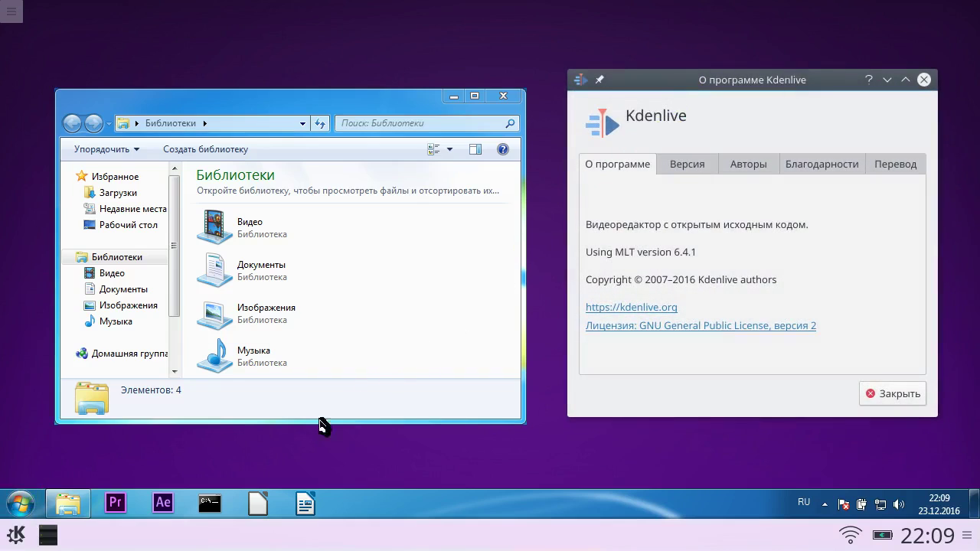
pyautogui.click(213, 504)
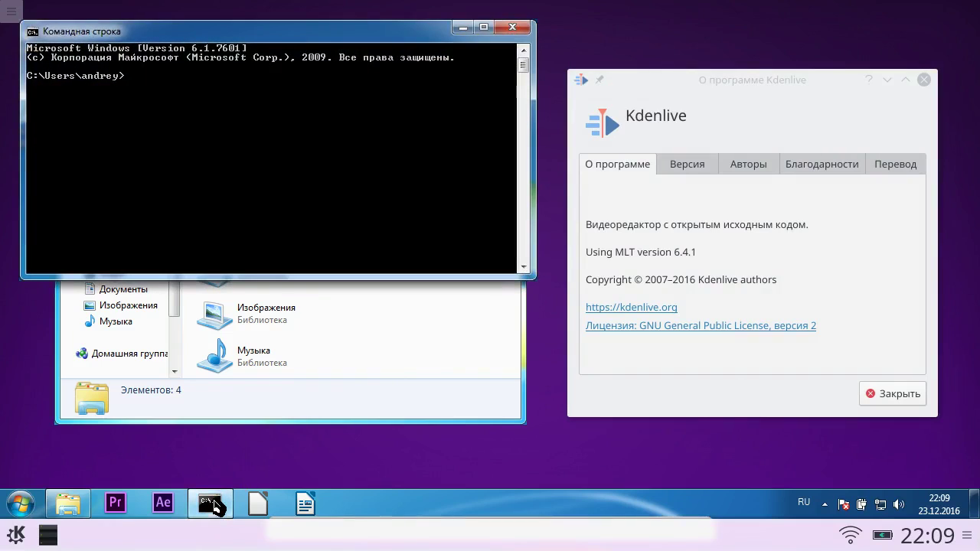
pyautogui.moveTo(333, 42); pyautogui.dragTo(605, 209)
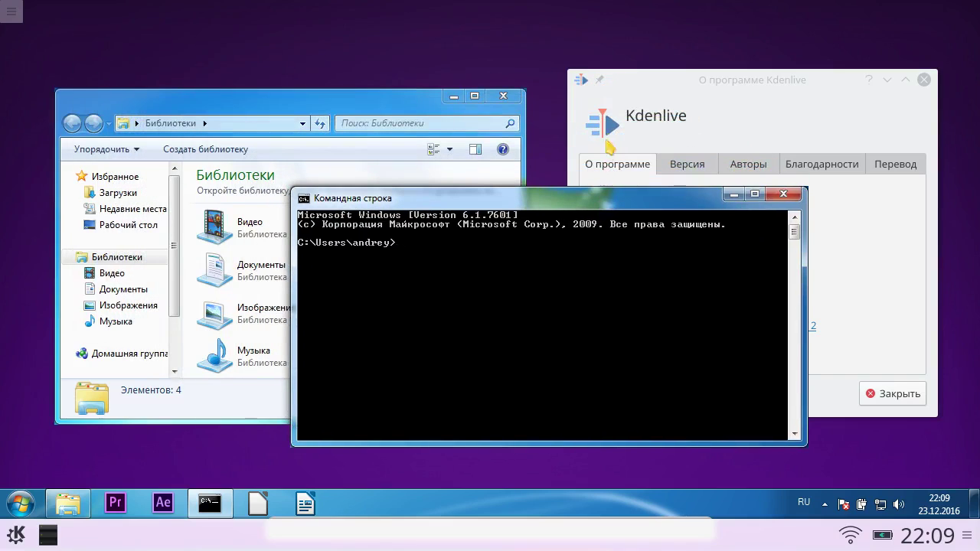
pyautogui.moveTo(644, 90); pyautogui.dragTo(495, 170)
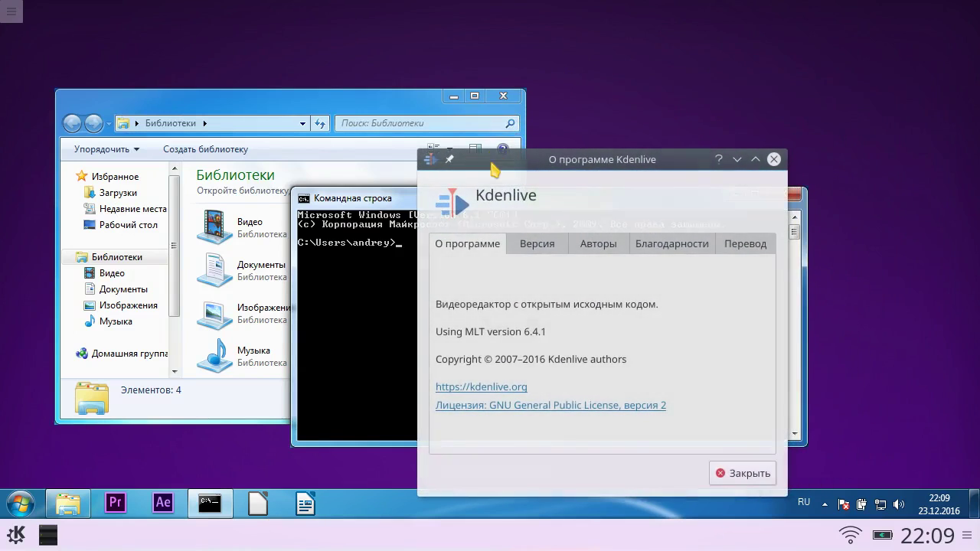
pyautogui.click(419, 115)
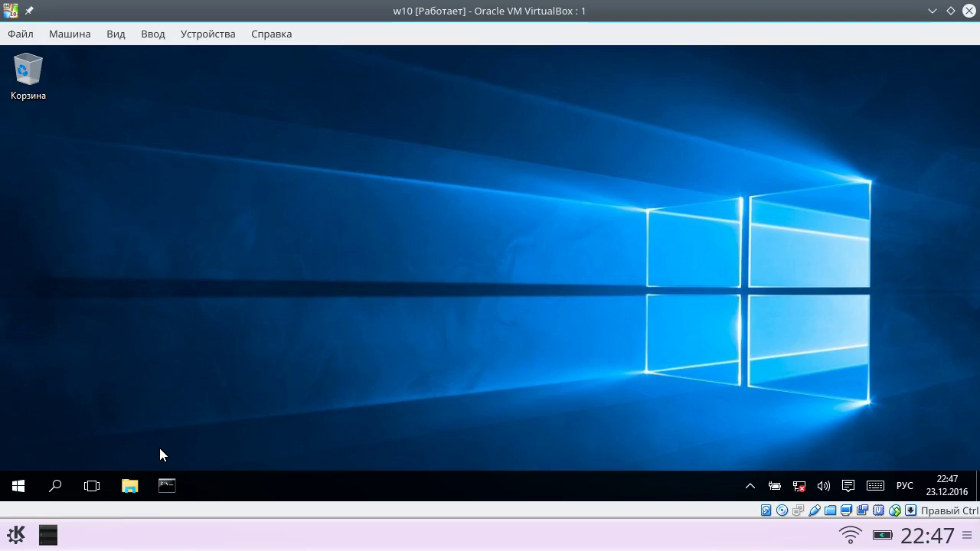
# - Open File Explorer in the w10 guest and switch that machine to seamless mode
pyautogui.click(137, 488)
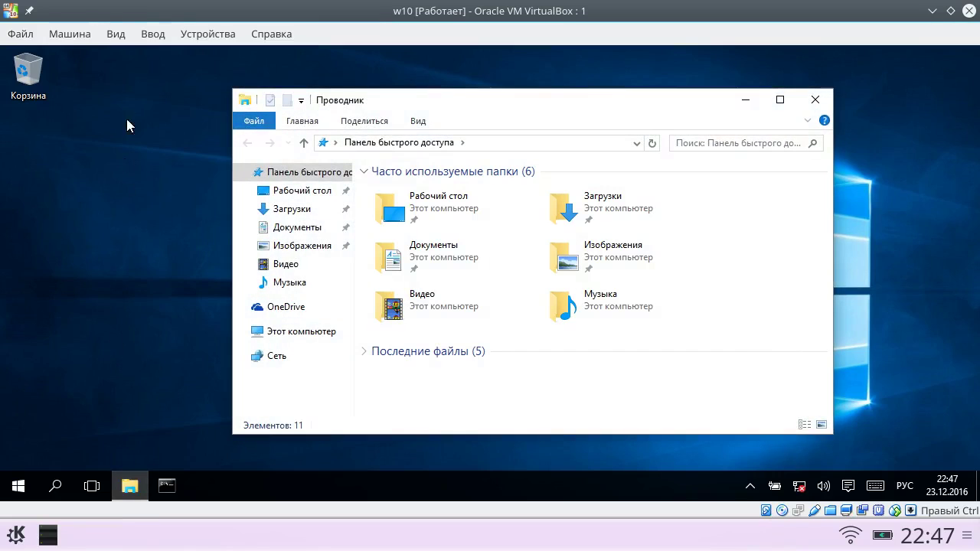
pyautogui.click(115, 34)
pyautogui.click(124, 75)
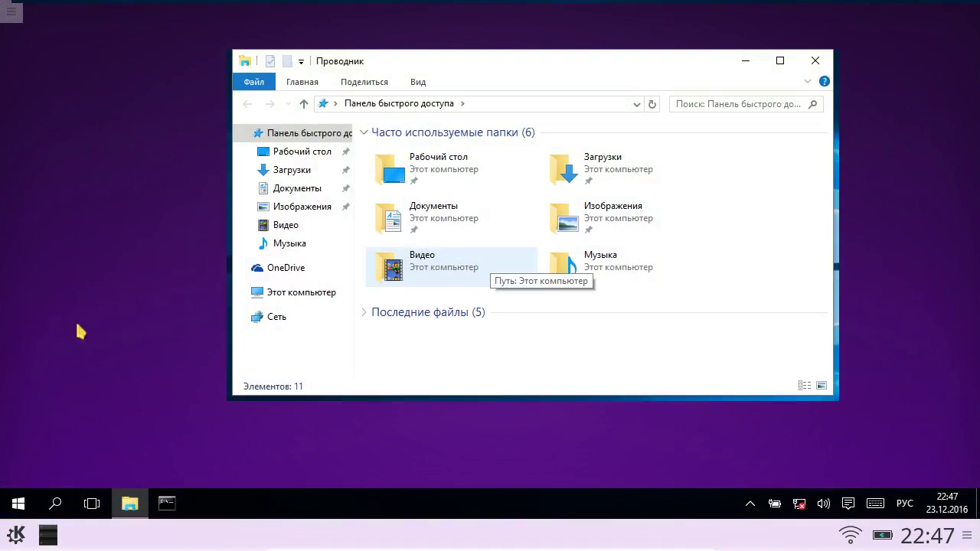
# - Open the Windows 10 guest's Start menu in seamless mode and move the File Explorer window down toward the lower left
pyautogui.click(19, 502)
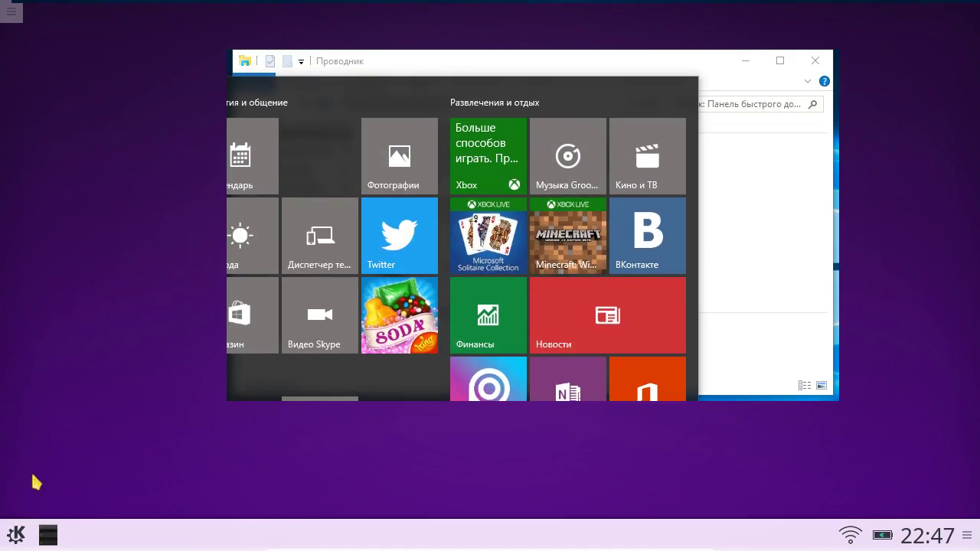
pyautogui.click(444, 66)
pyautogui.moveTo(444, 66); pyautogui.dragTo(284, 149)
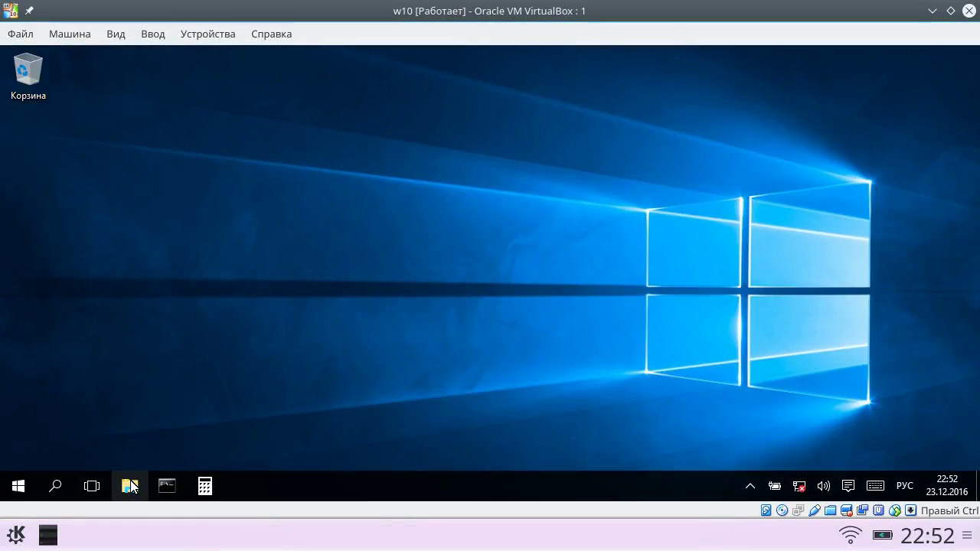
# - Launch File Explorer, Command Prompt and Calculator in the Windows 10 guest
pyautogui.click(129, 486)
pyautogui.click(167, 486)
pyautogui.click(196, 483)
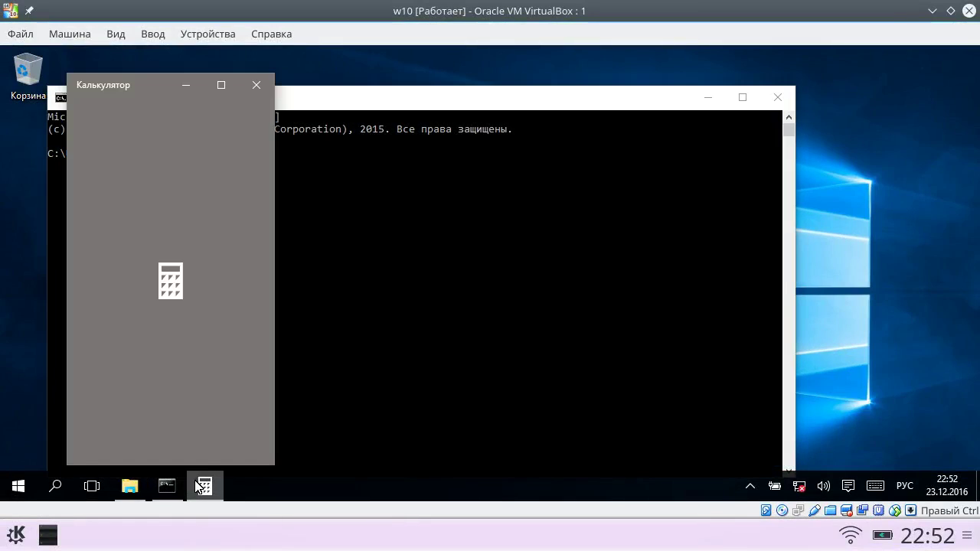
# - Snap Calculator to the right half and File Explorer to the left half, and shift their shared divider slightly left
pyautogui.moveTo(163, 94); pyautogui.dragTo(979, 222)
pyautogui.click(344, 354)
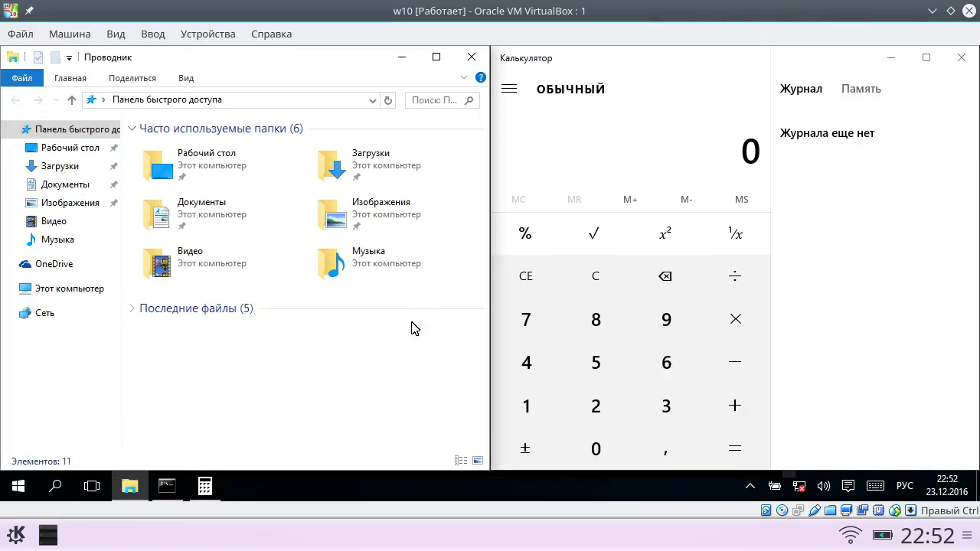
pyautogui.moveTo(492, 267); pyautogui.dragTo(464, 269)
# - Close File Explorer, snap Command Prompt into the left half beside Calculator and widen it by moving the divider right
pyautogui.click(452, 60)
pyautogui.moveTo(418, 96); pyautogui.dragTo(1, 230)
pyautogui.moveTo(462, 206); pyautogui.dragTo(542, 224)
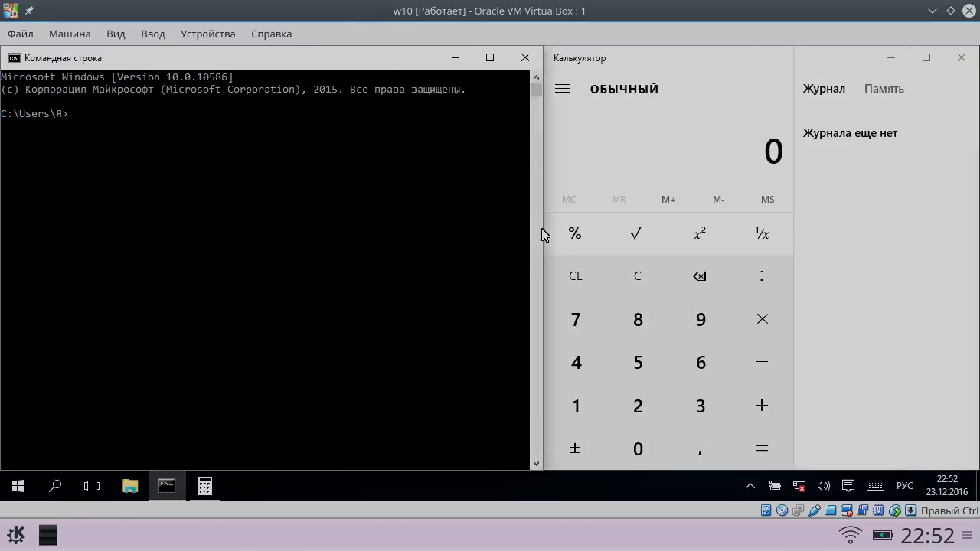